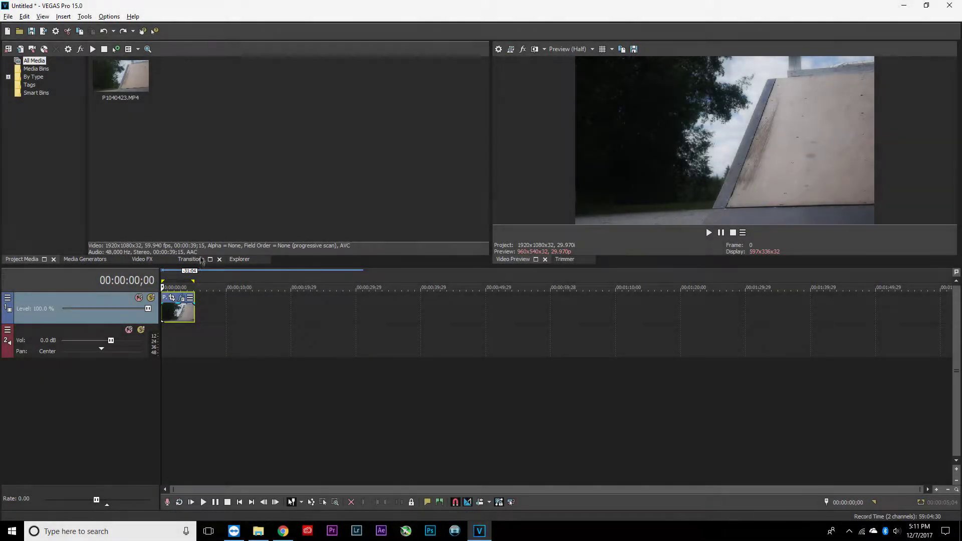
# Set the project frame rate to 24.000 (Film) and open the skate clip's Event Pan/Crop.
pyautogui.moveTo(193, 282)
pyautogui.mouseDown()
pyautogui.moveTo(296, 284)
pyautogui.moveTo(162, 283)
pyautogui.mouseUp()
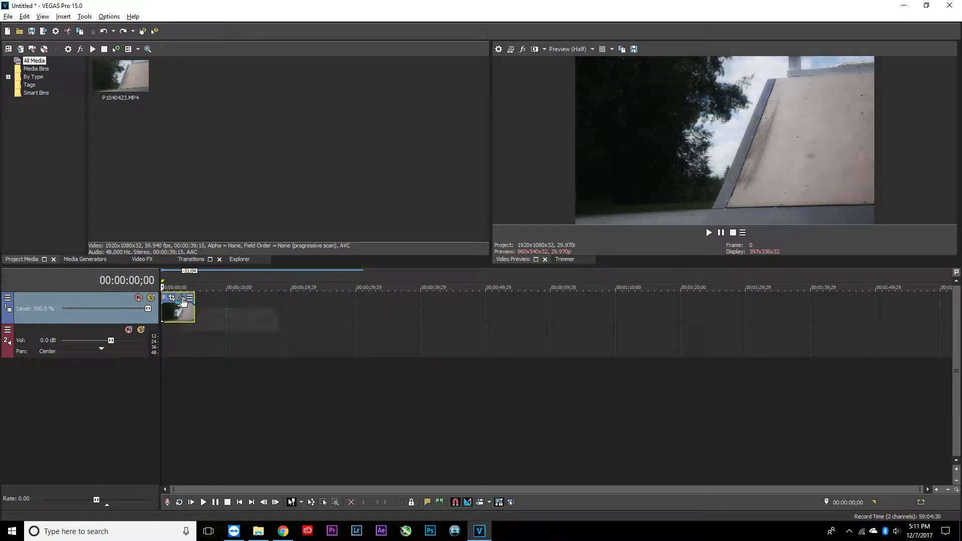
pyautogui.click(498, 50)
pyautogui.click(499, 49)
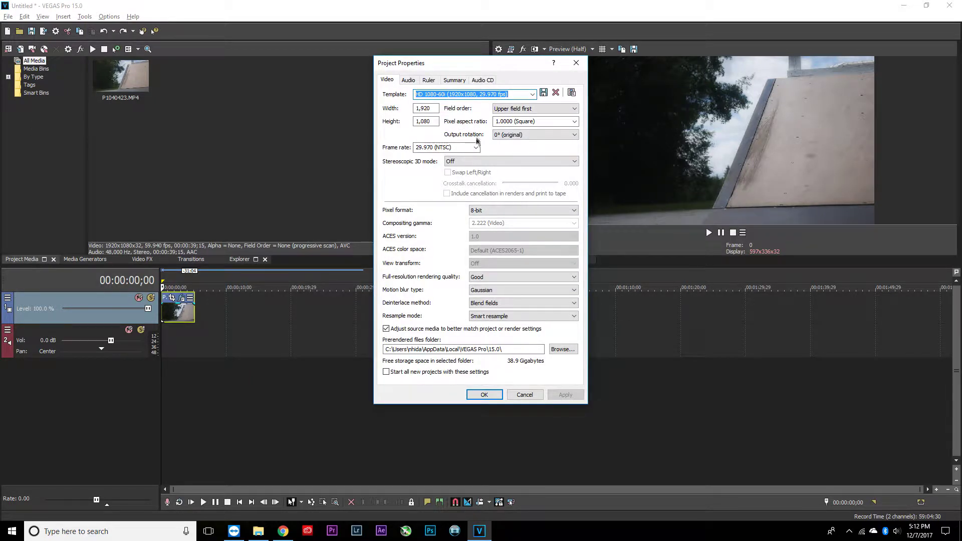
pyautogui.click(476, 148)
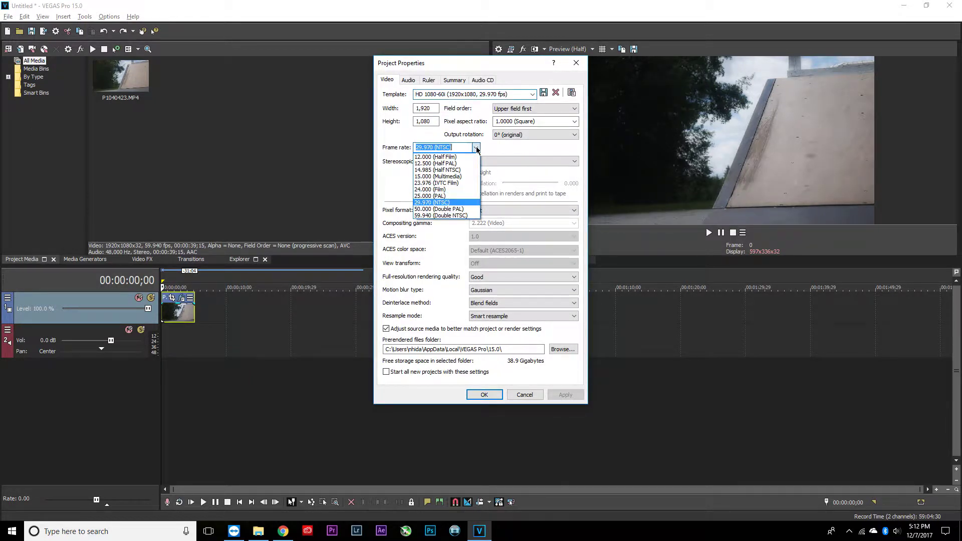
pyautogui.click(455, 191)
pyautogui.click(561, 395)
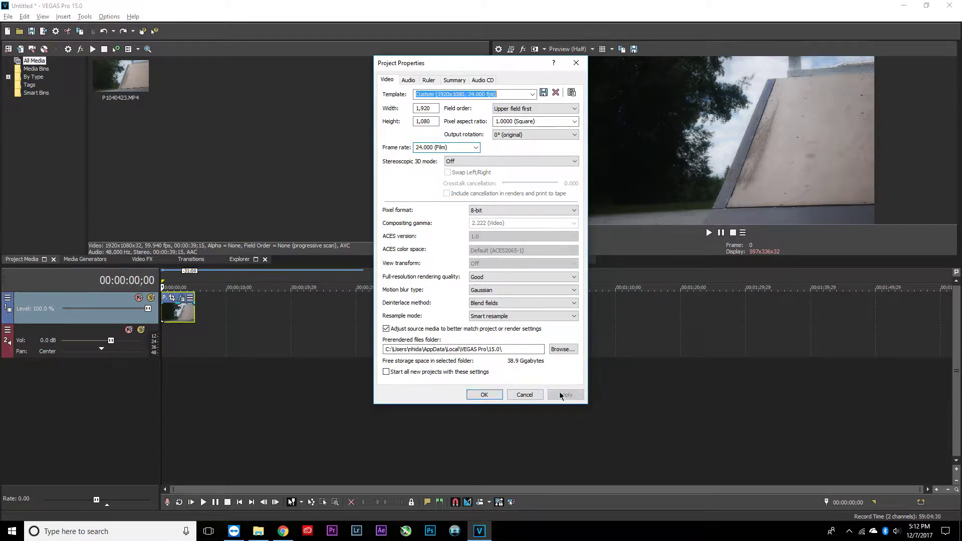
pyautogui.click(491, 396)
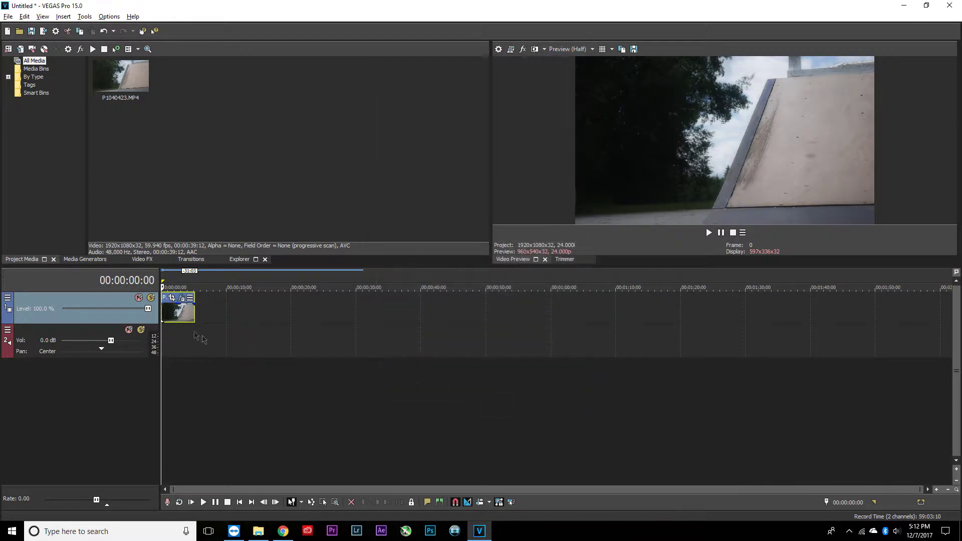
pyautogui.click(172, 299)
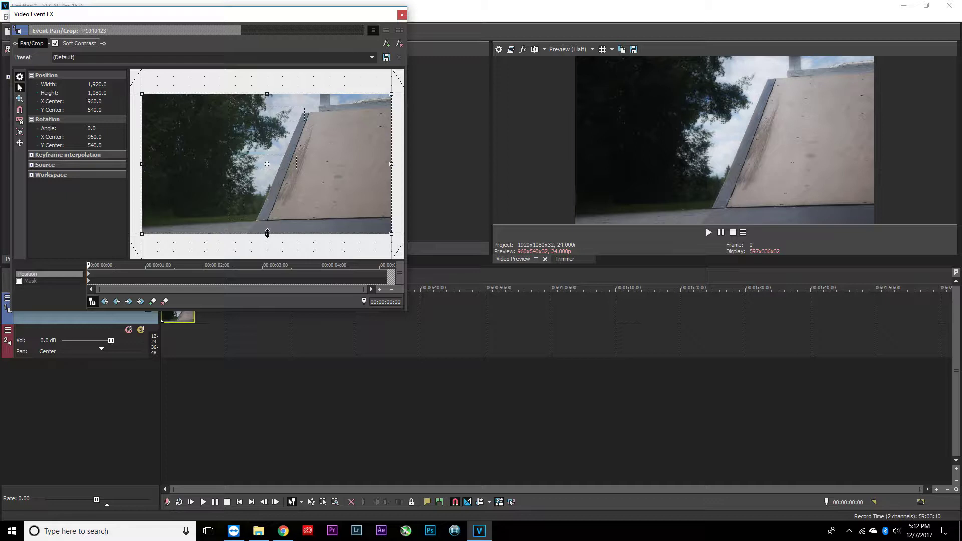
# Crop the clip to height 875.4, centred at 971.6/503.3, leaving letterbox bars.
pyautogui.moveTo(267, 234); pyautogui.dragTo(270, 207)
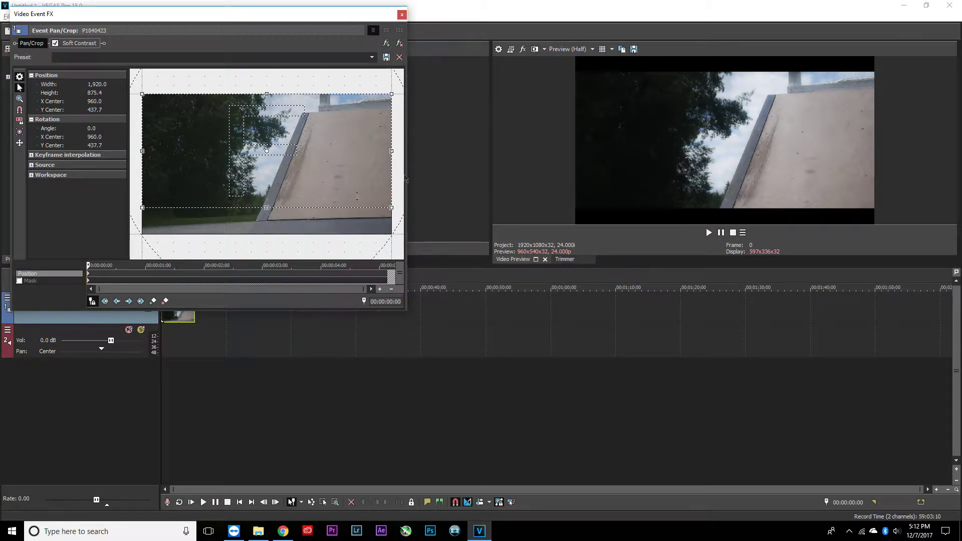
pyautogui.click(402, 15)
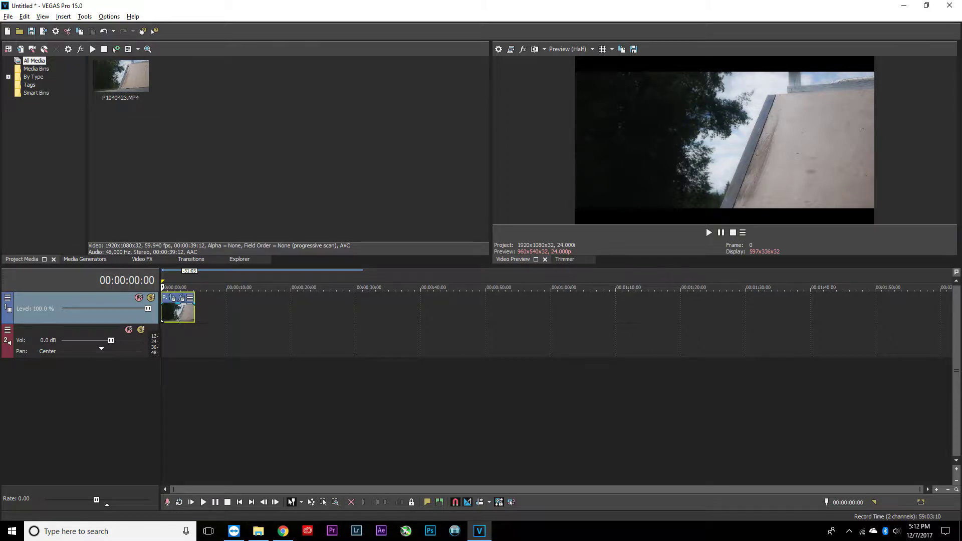
pyautogui.click(178, 299)
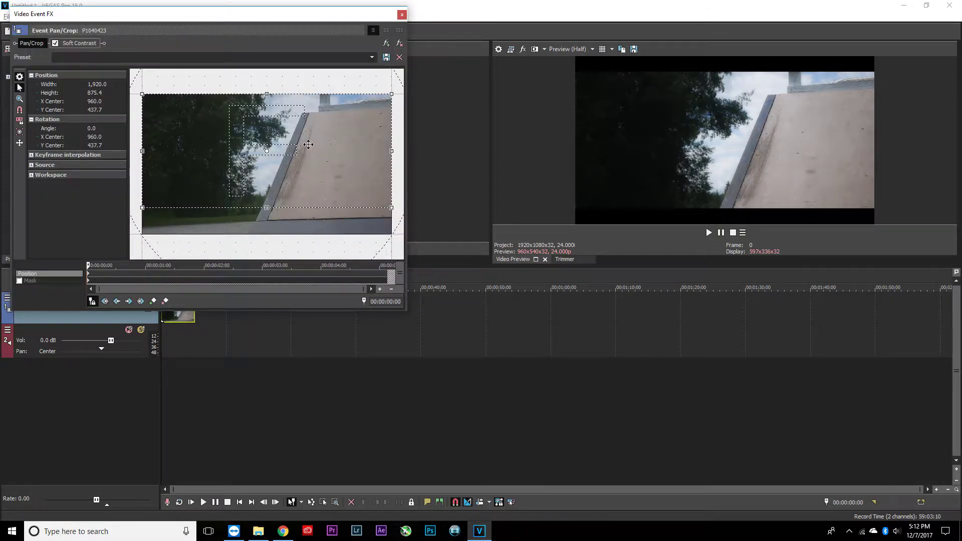
pyautogui.moveTo(308, 144); pyautogui.dragTo(274, 170)
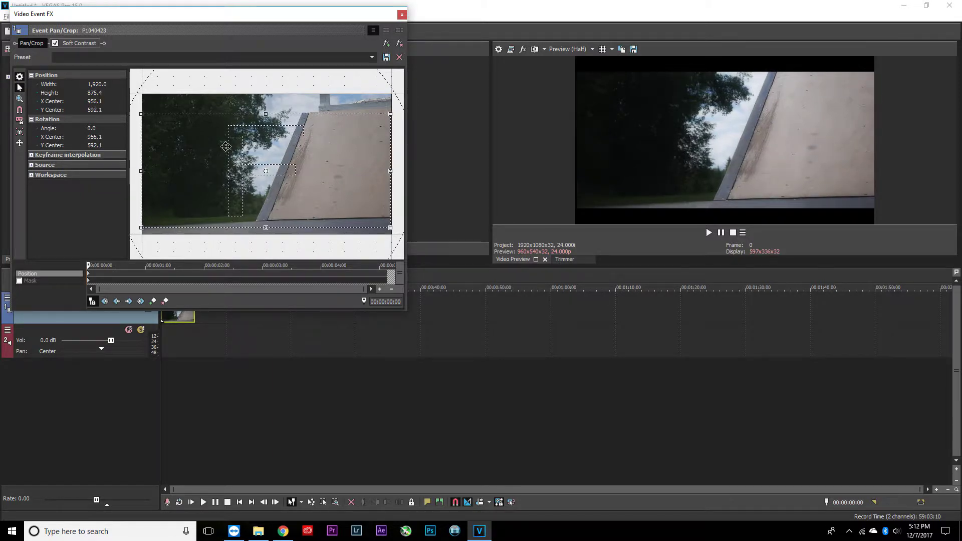
pyautogui.moveTo(224, 147); pyautogui.dragTo(225, 136)
pyautogui.click(401, 14)
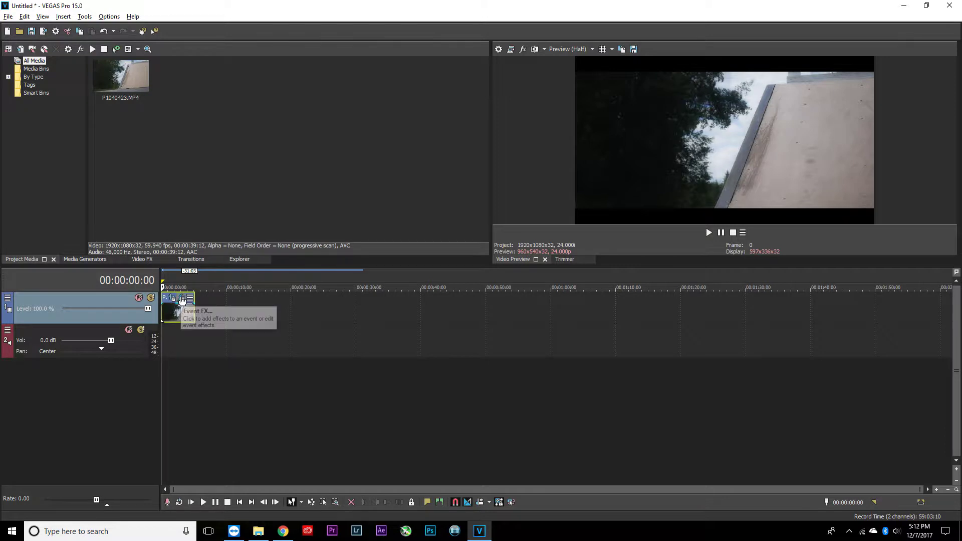
# Replace the clip's Soft Contrast effect with VEGAS Color Corrector and Brightness and Contrast.
pyautogui.click(182, 300)
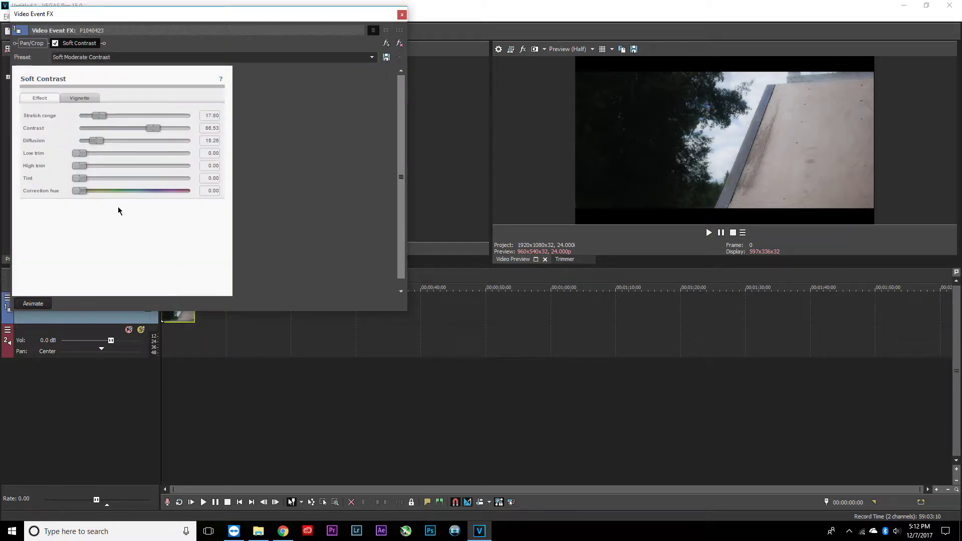
pyautogui.click(399, 43)
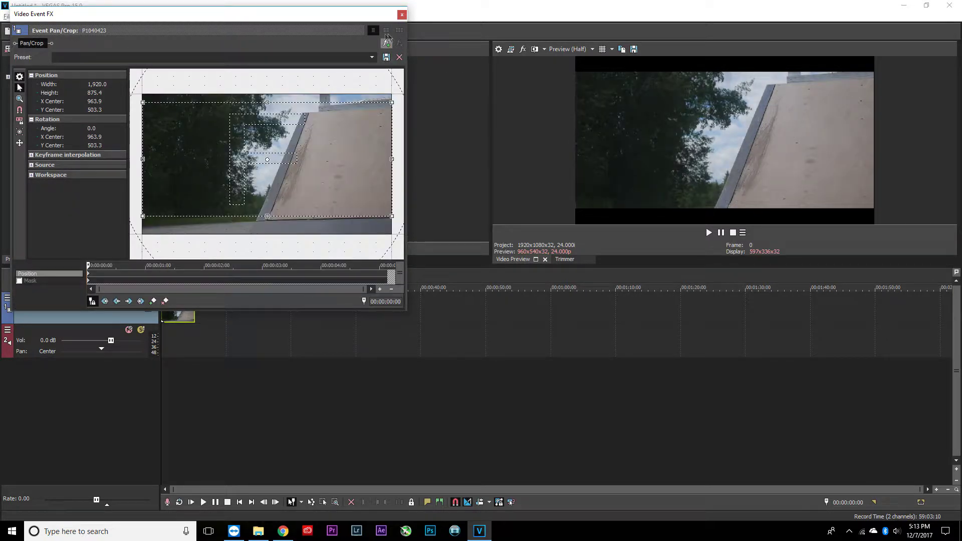
pyautogui.click(386, 43)
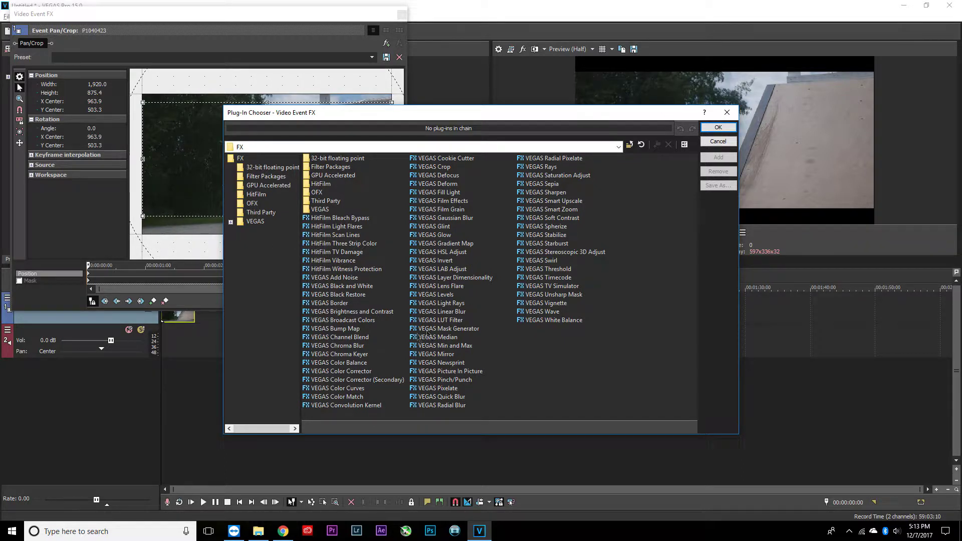
pyautogui.click(352, 372)
pyautogui.click(720, 157)
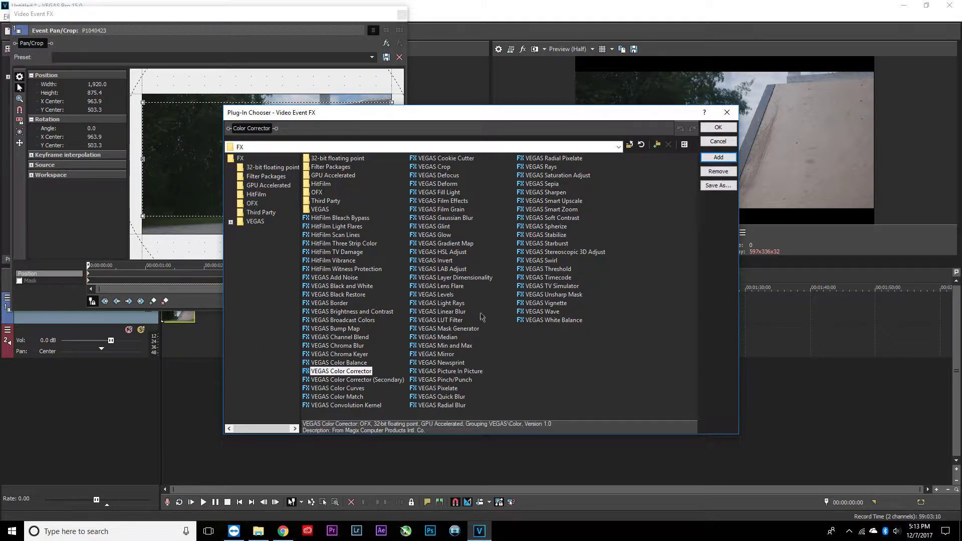
pyautogui.press('Up')
pyautogui.press('Up')
pyautogui.press('Up')
pyautogui.press('Up')
pyautogui.press('Up')
pyautogui.press('Up')
pyautogui.press('Up')
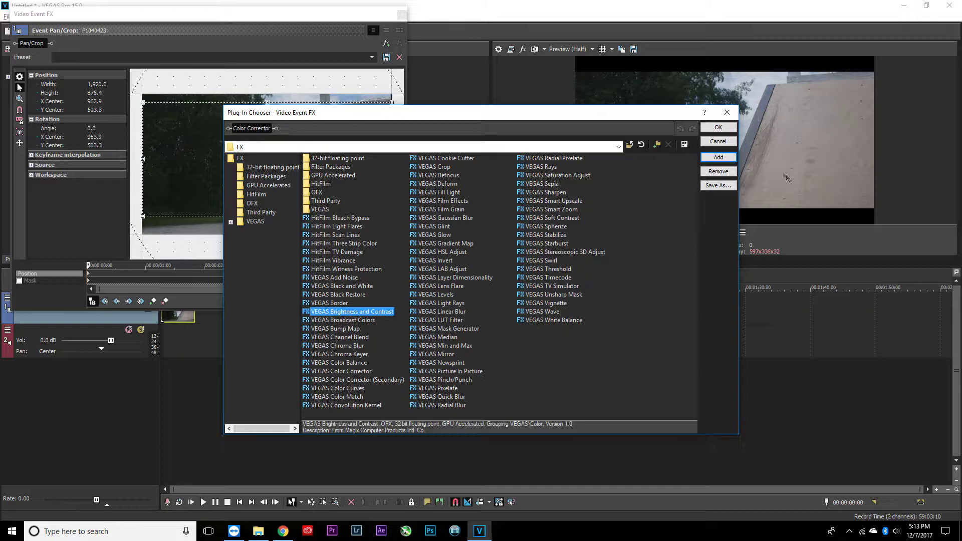
pyautogui.click(722, 156)
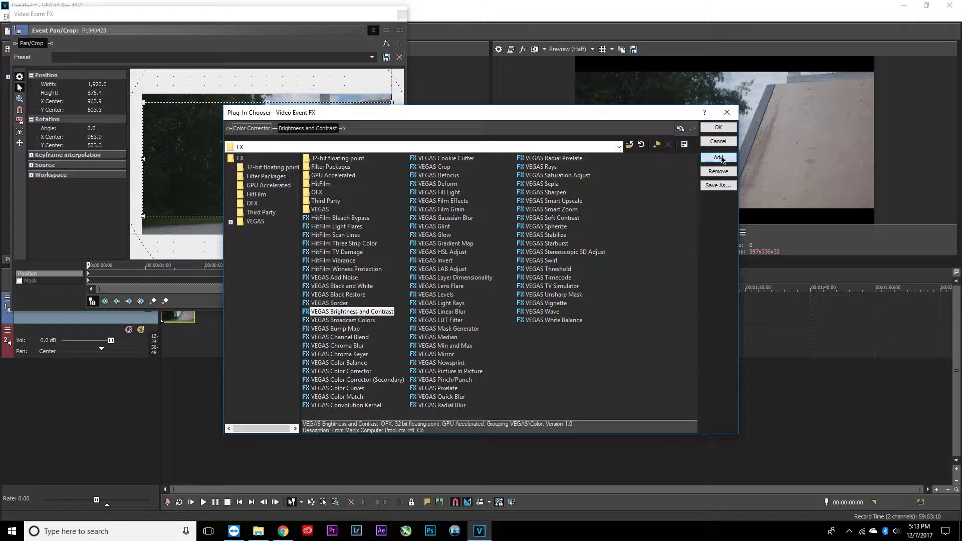
pyautogui.click(725, 129)
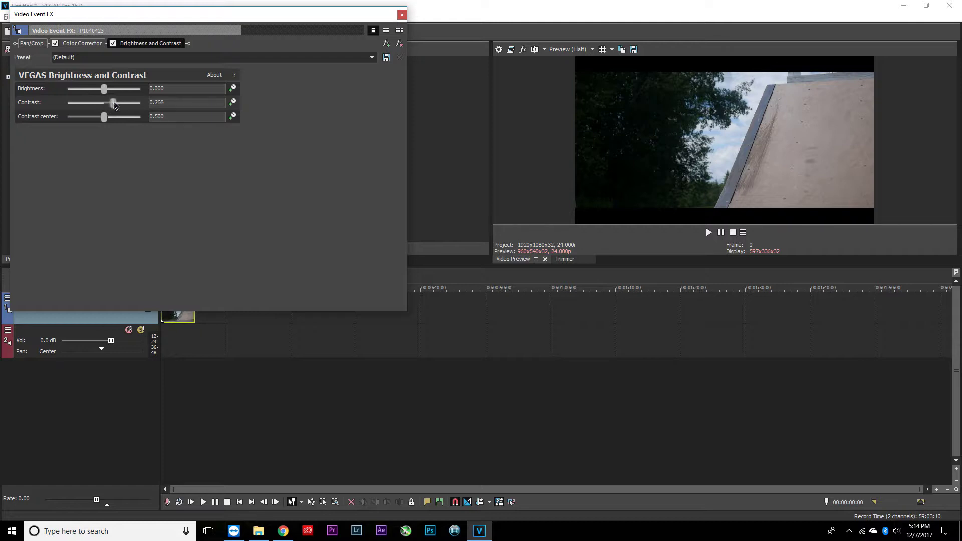
# Set Brightness and Contrast to brightness 0.048, contrast 0.143, contrast center 0.714.
pyautogui.moveTo(114, 105); pyautogui.dragTo(213, 100)
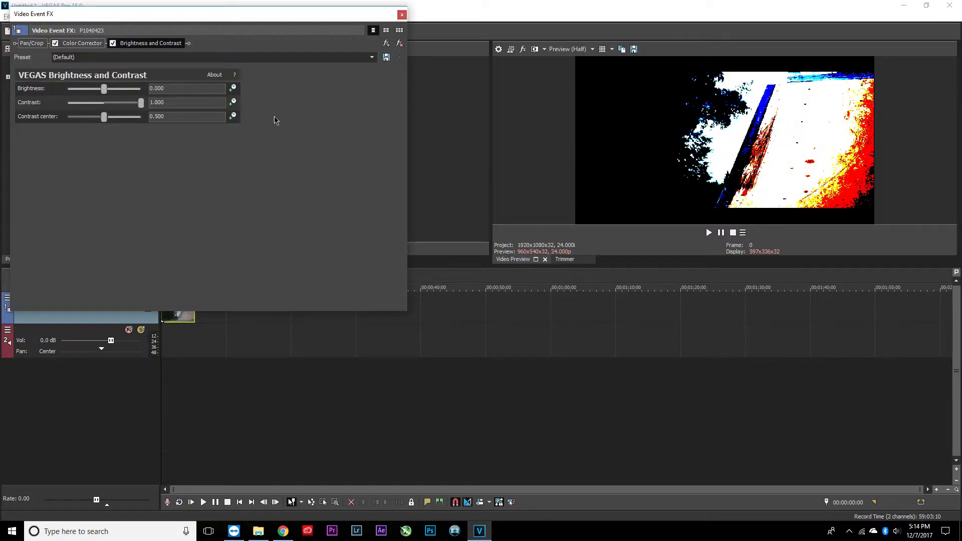
pyautogui.moveTo(141, 103); pyautogui.dragTo(112, 107)
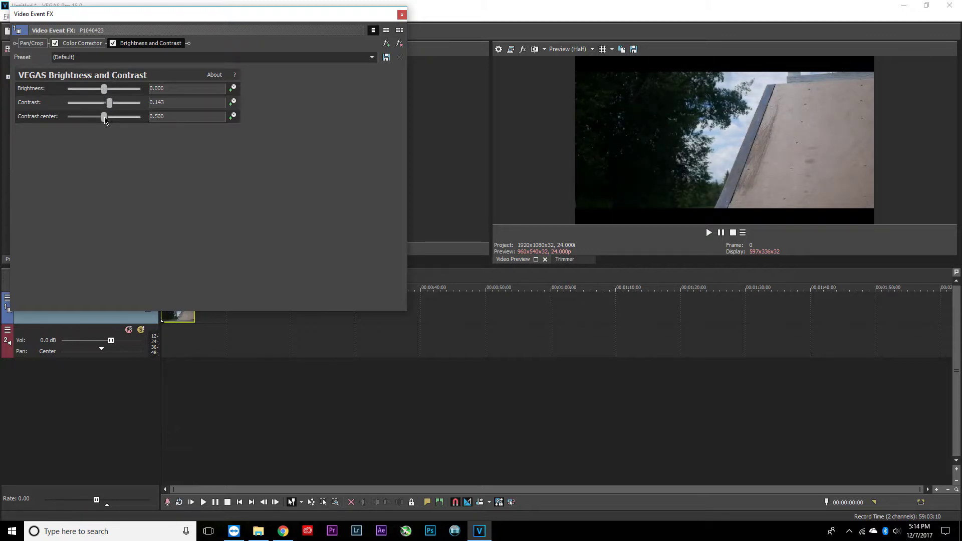
pyautogui.moveTo(101, 119)
pyautogui.mouseDown()
pyautogui.moveTo(85, 119)
pyautogui.moveTo(113, 119)
pyautogui.mouseUp()
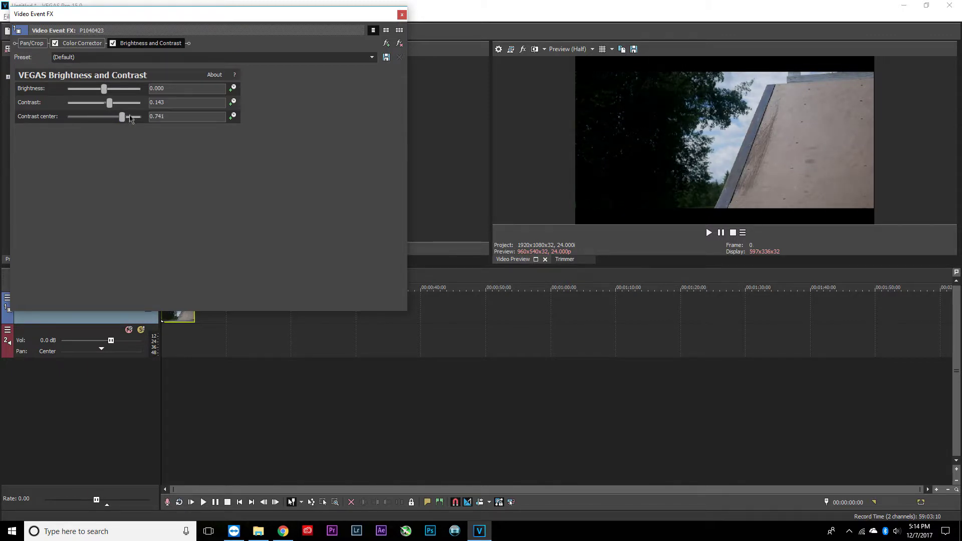
pyautogui.moveTo(105, 91); pyautogui.dragTo(109, 93)
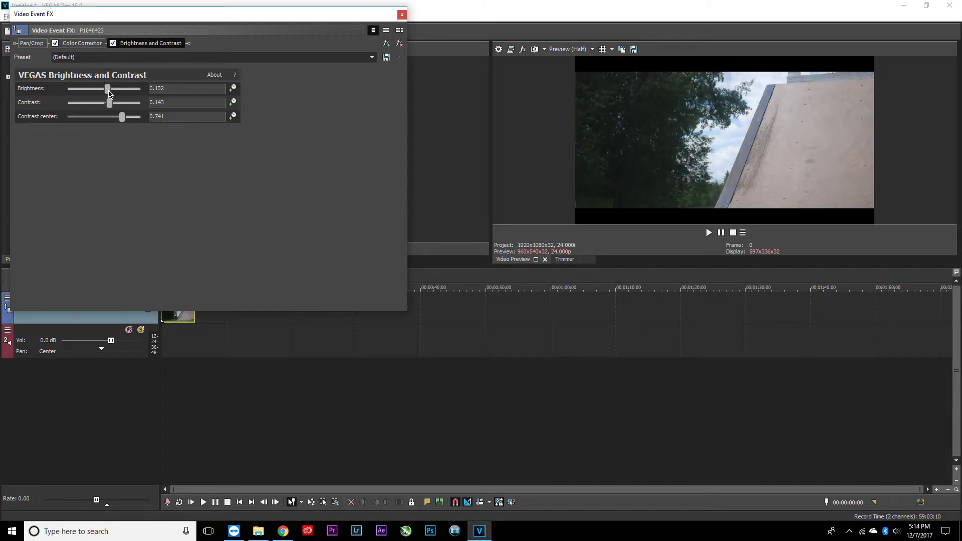
pyautogui.moveTo(109, 94); pyautogui.dragTo(106, 93)
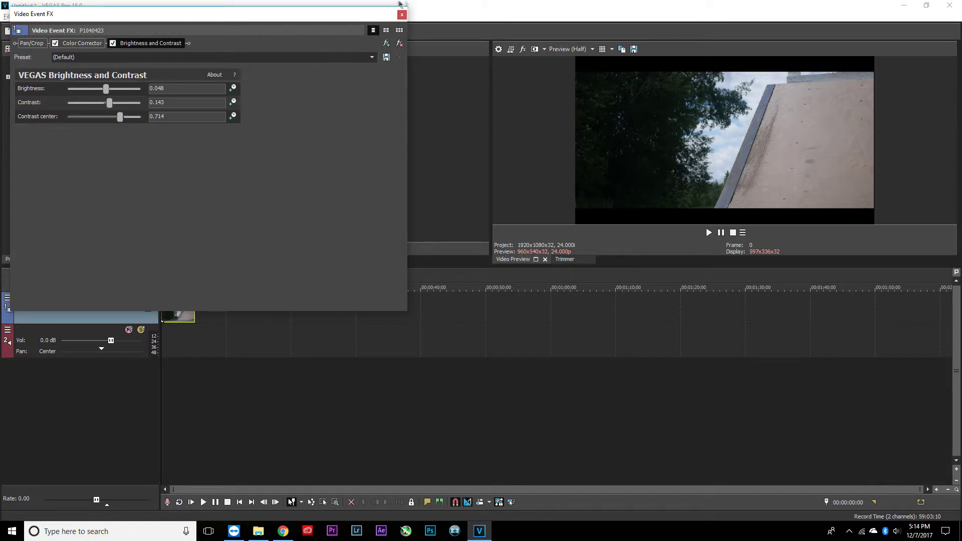
# In the Color Corrector, tint the Low wheel toward blue, then reset it to neutral.
pyautogui.click(79, 44)
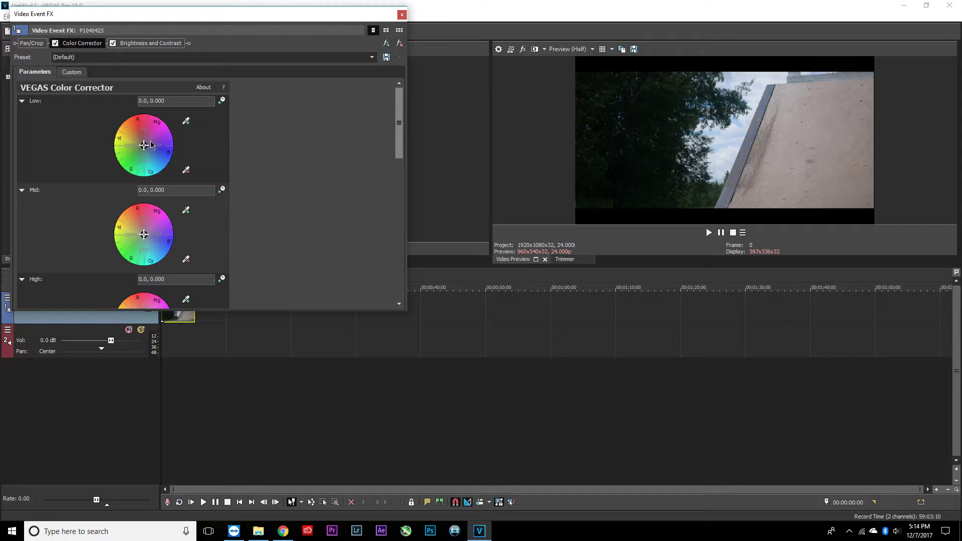
pyautogui.moveTo(145, 146)
pyautogui.mouseDown()
pyautogui.moveTo(153, 159)
pyautogui.moveTo(165, 150)
pyautogui.moveTo(148, 149)
pyautogui.mouseUp()
pyautogui.doubleClick(168, 153)
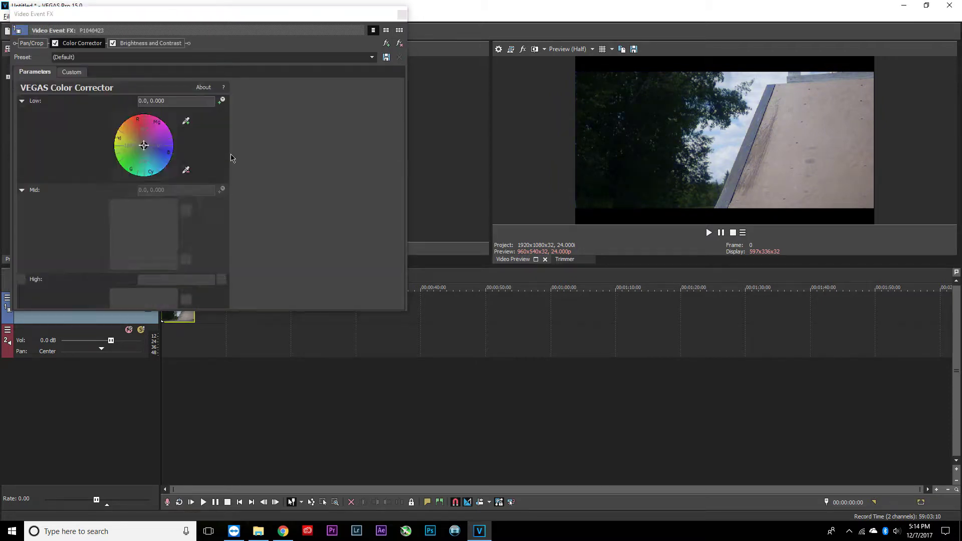
# Try the Red Midtones and Red Highlight presets, then settle on Blue Highlight (High 347.1, 0.500).
pyautogui.click(372, 56)
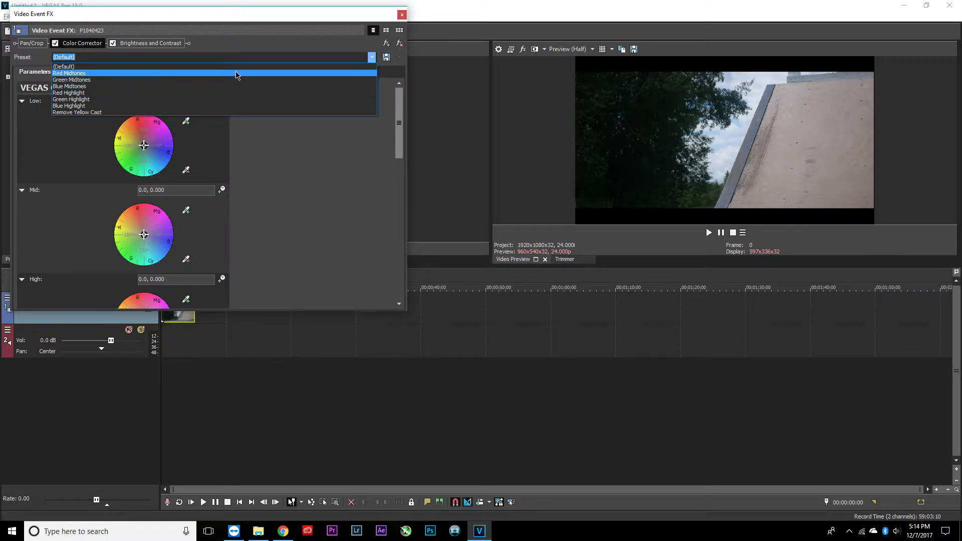
pyautogui.click(237, 75)
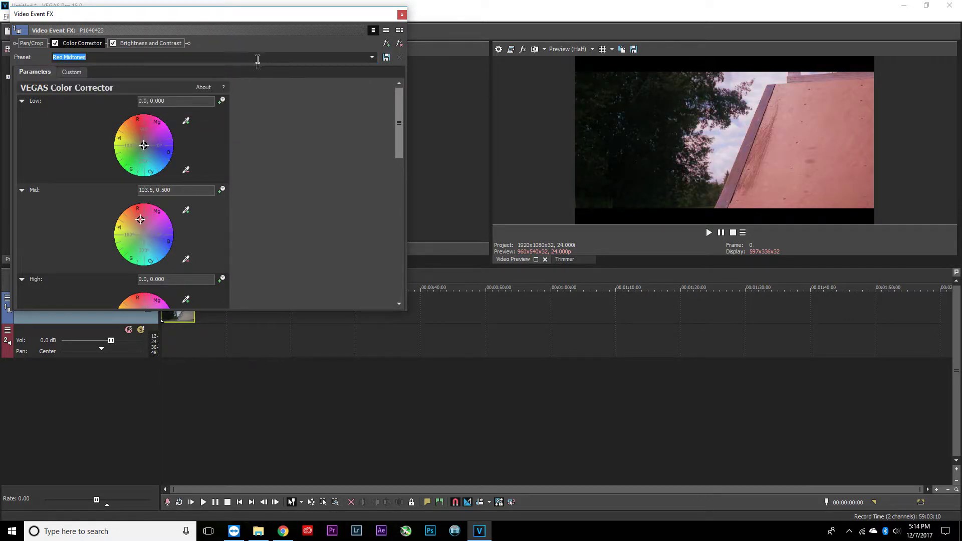
pyautogui.click(372, 57)
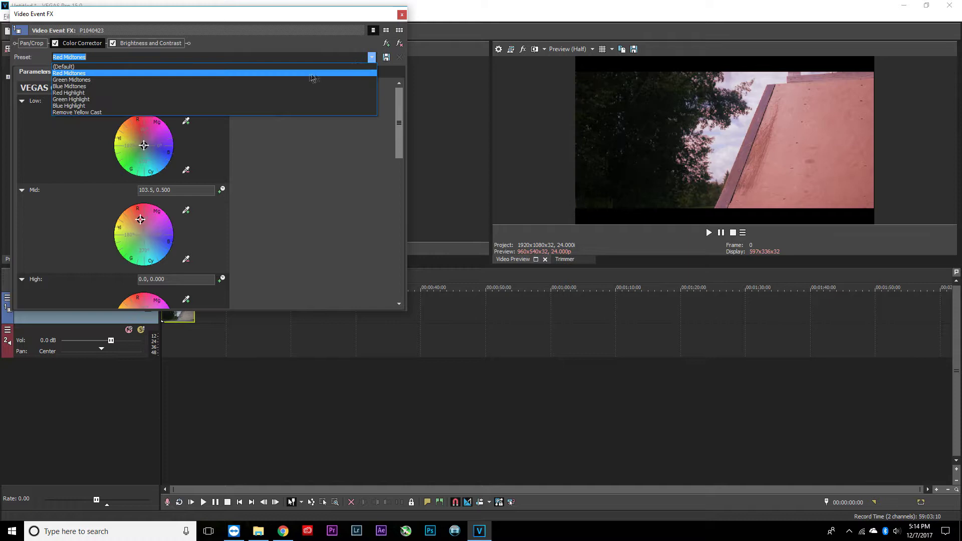
pyautogui.click(246, 93)
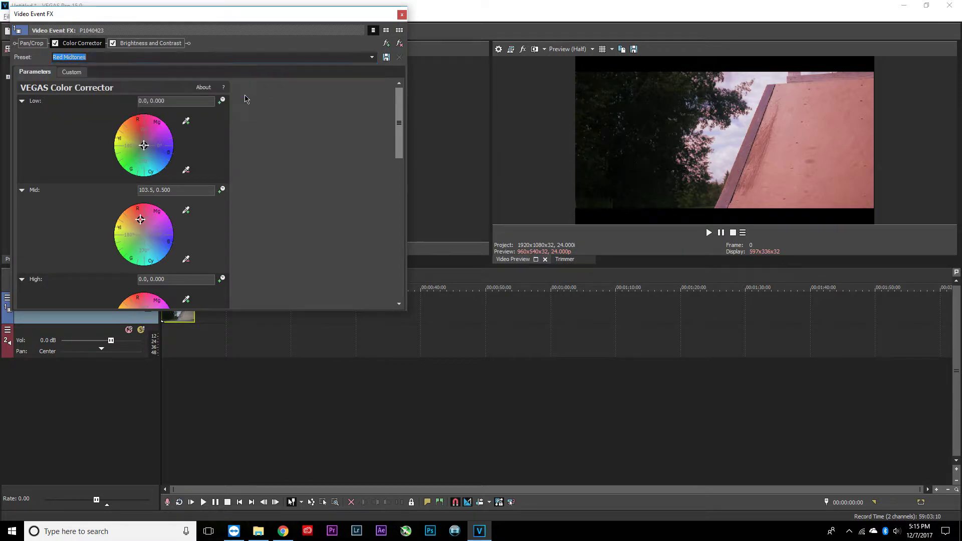
pyautogui.click(372, 58)
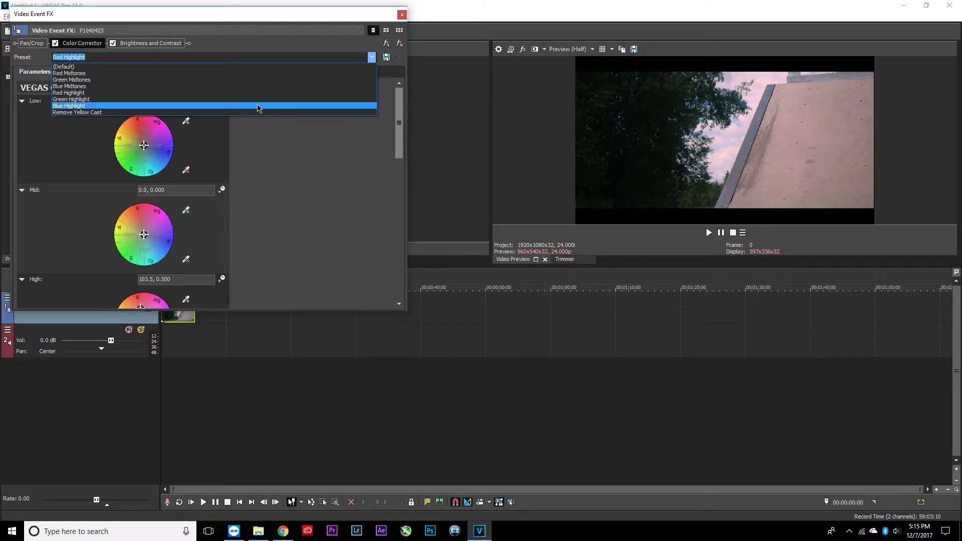
pyautogui.click(258, 106)
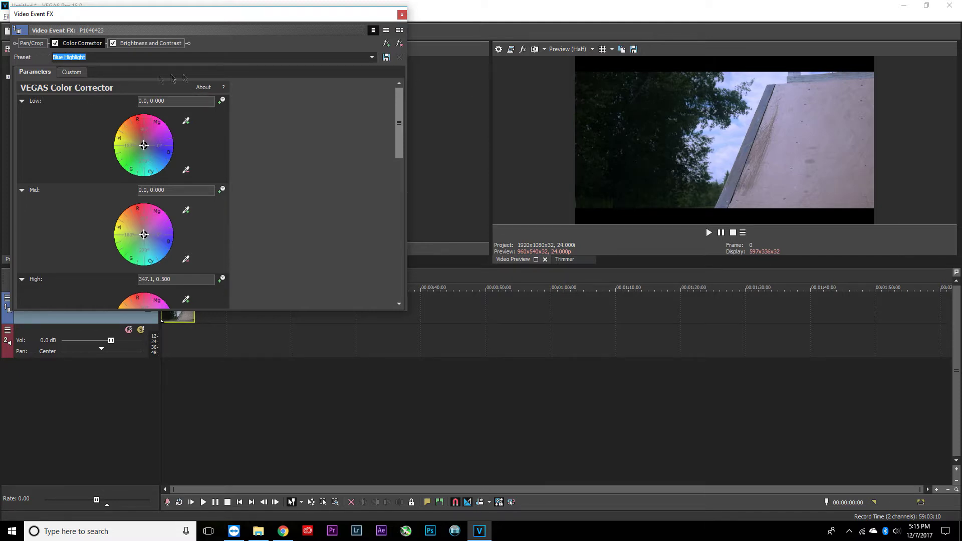
# Close the effects window and lengthen the skate clip to about ten seconds.
pyautogui.click(402, 15)
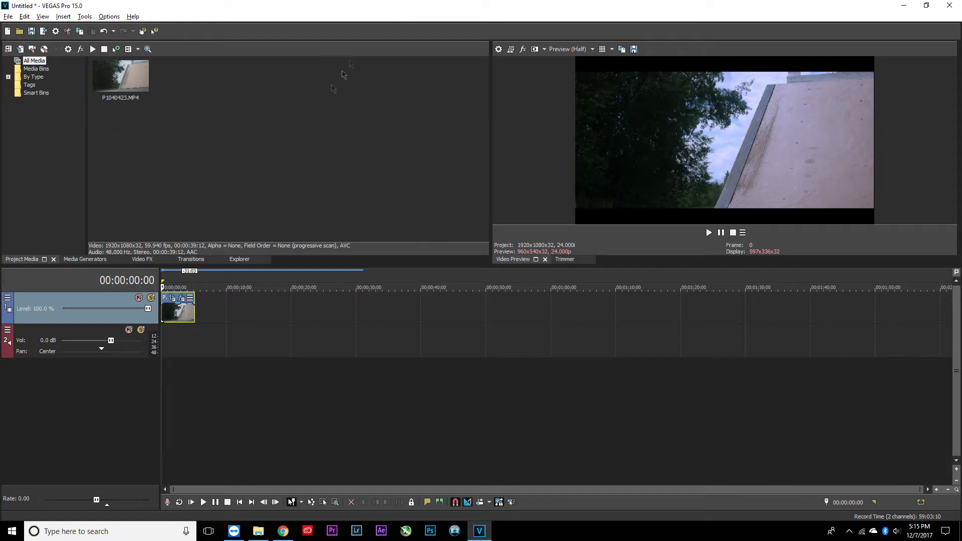
pyautogui.click(200, 310)
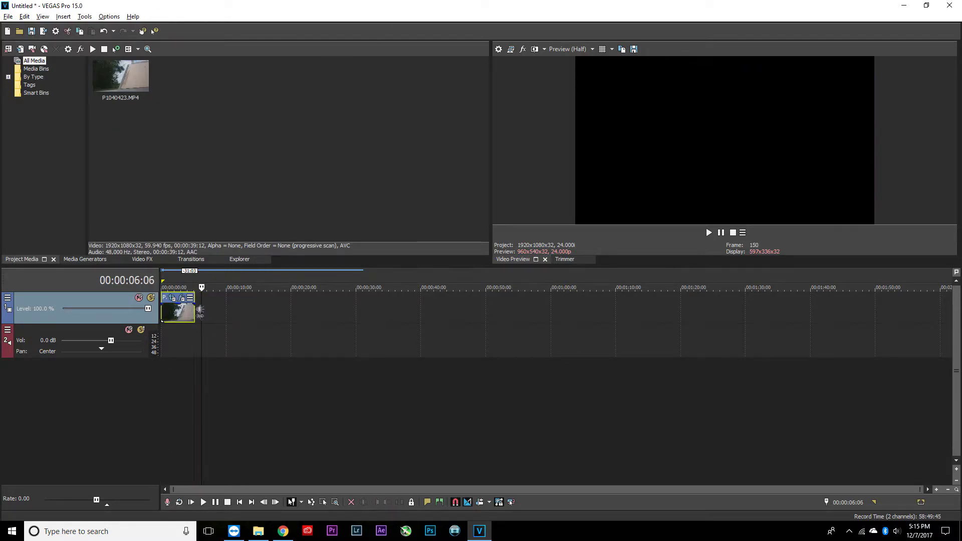
pyautogui.moveTo(197, 310); pyautogui.dragTo(227, 312)
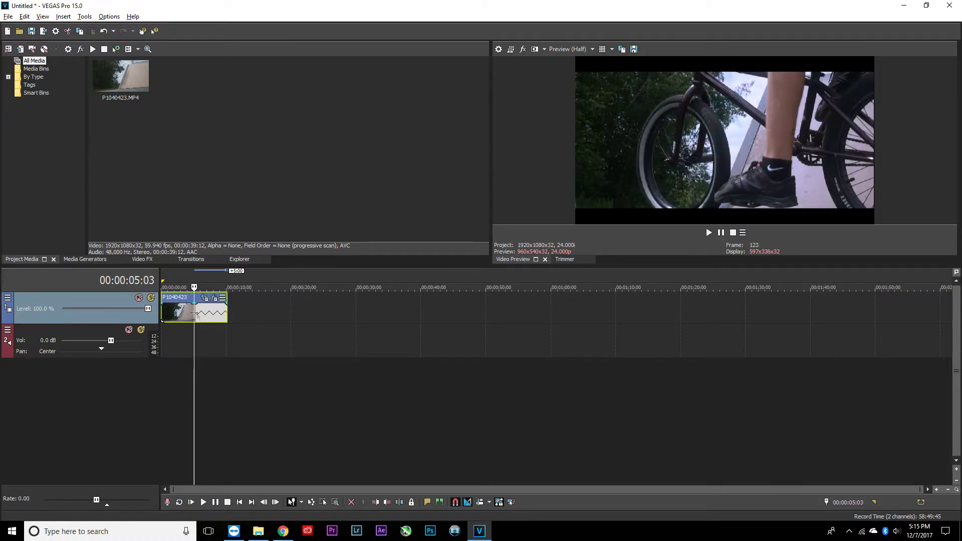
pyautogui.click(165, 316)
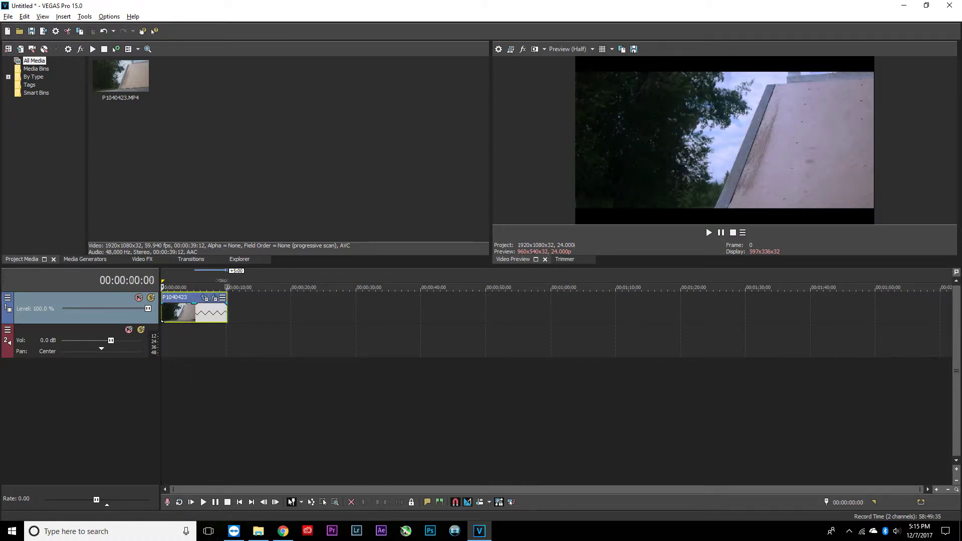
# Loop 00:00:00;00–00:00:10;04, preview playback, and bring back the clip's Video Event FX.
pyautogui.moveTo(222, 280); pyautogui.dragTo(162, 282)
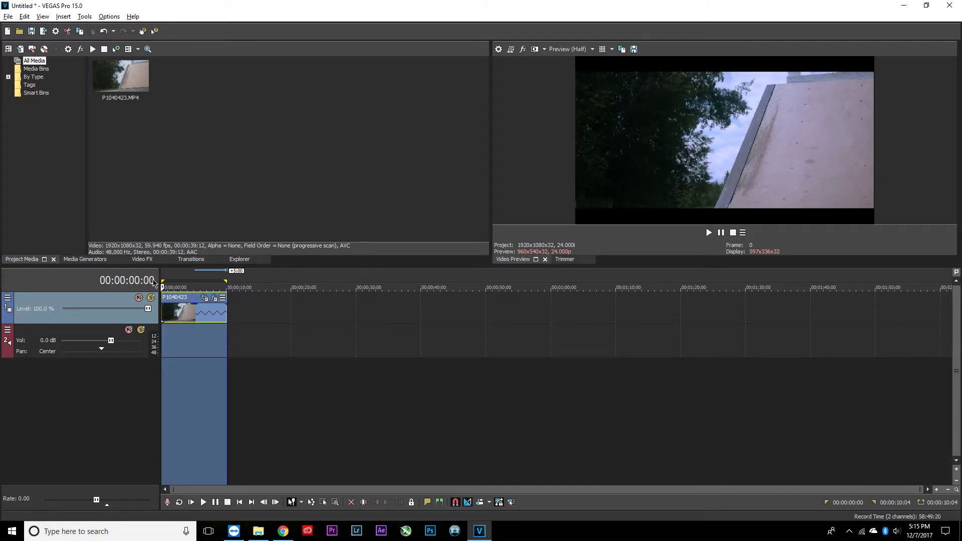
pyautogui.press('space')
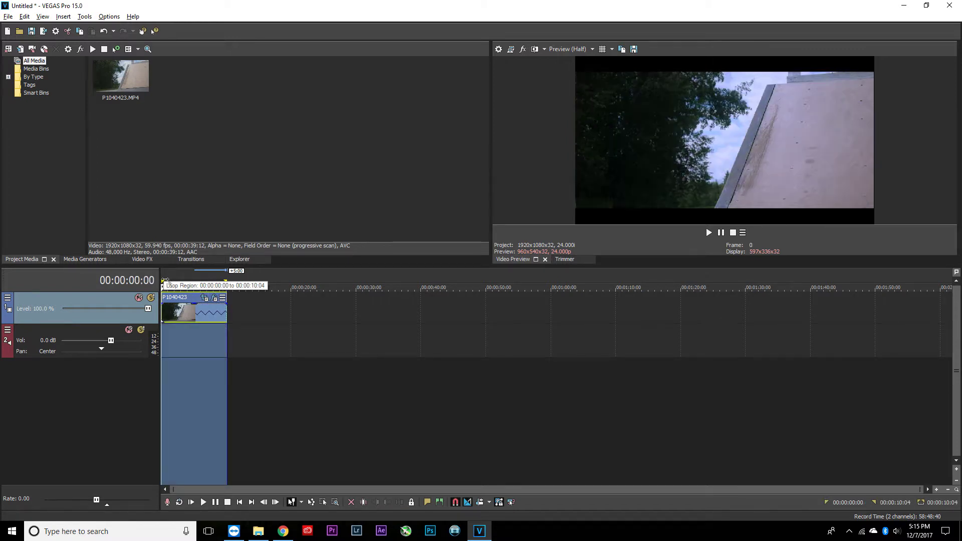
pyautogui.press('space')
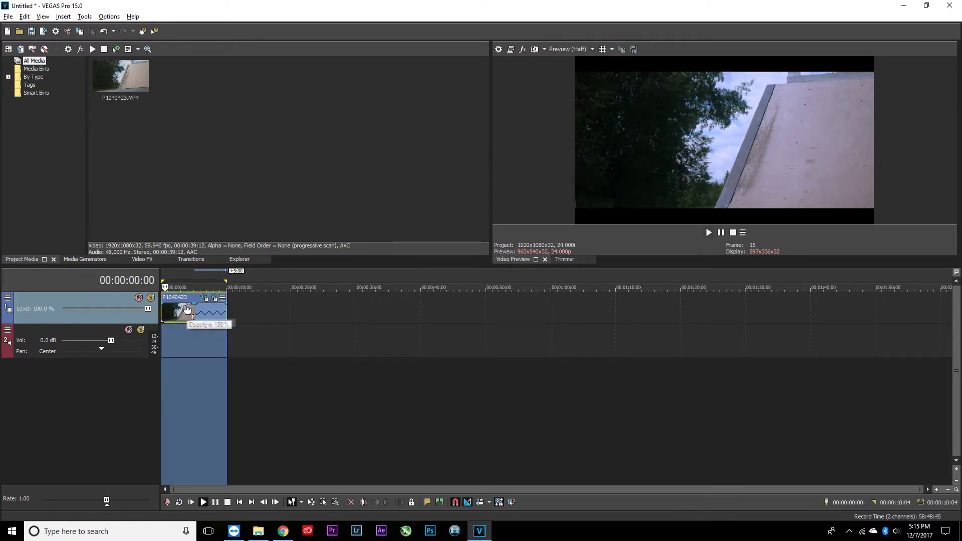
pyautogui.press('space')
pyautogui.click(215, 297)
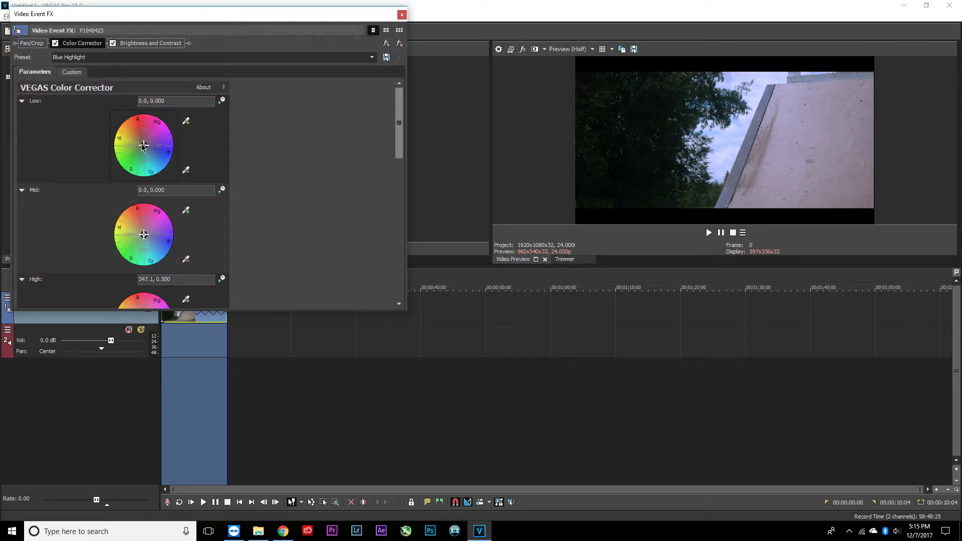
# Warm the Color Corrector's Low wheel toward red/yellow (131.99, 0.299) and close the effects window.
pyautogui.moveTo(143, 145); pyautogui.dragTo(138, 139)
pyautogui.click(401, 14)
# Play the graded clip, then add the original P1040423.MP4 on new tracks and play it for comparison.
pyautogui.press('space')
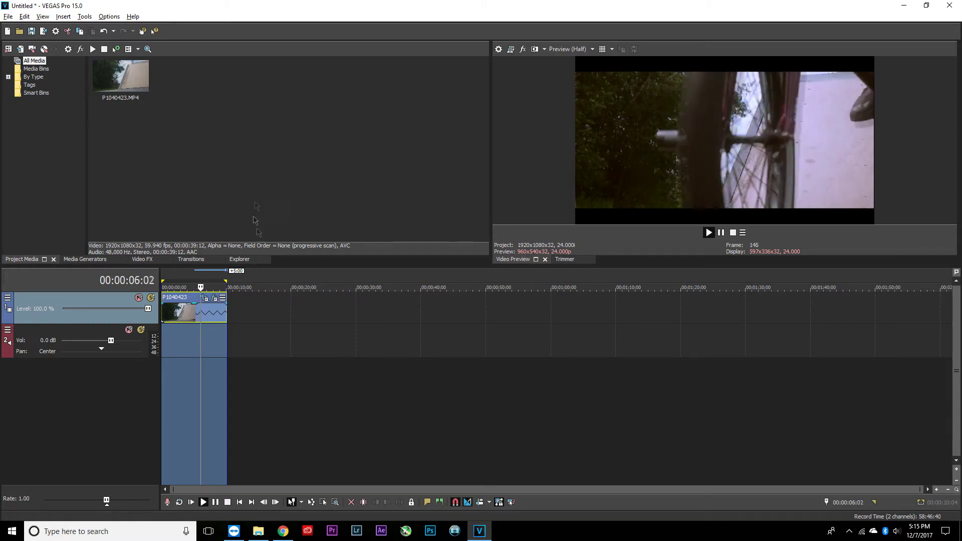
pyautogui.press('space')
pyautogui.moveTo(120, 80); pyautogui.dragTo(275, 319)
pyautogui.click(439, 313)
pyautogui.press('space')
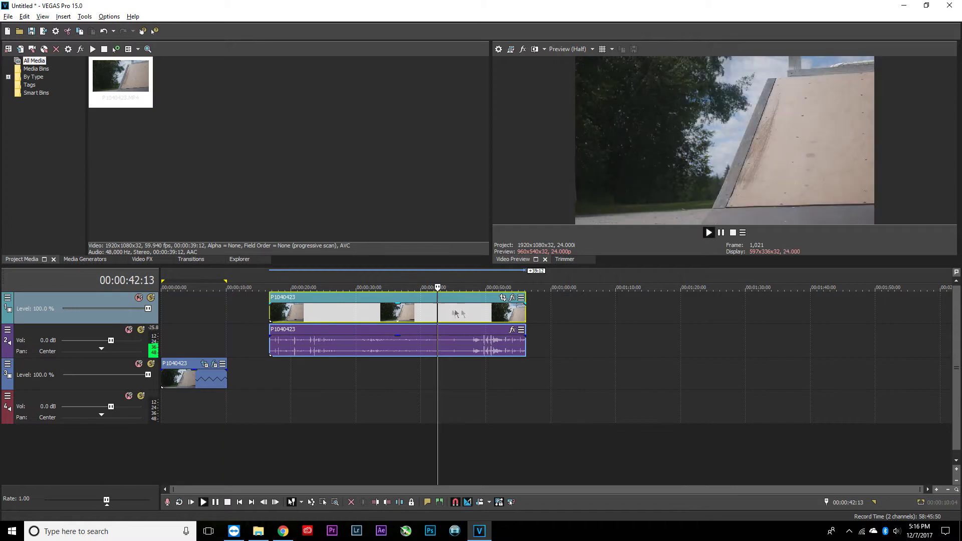
pyautogui.click(469, 312)
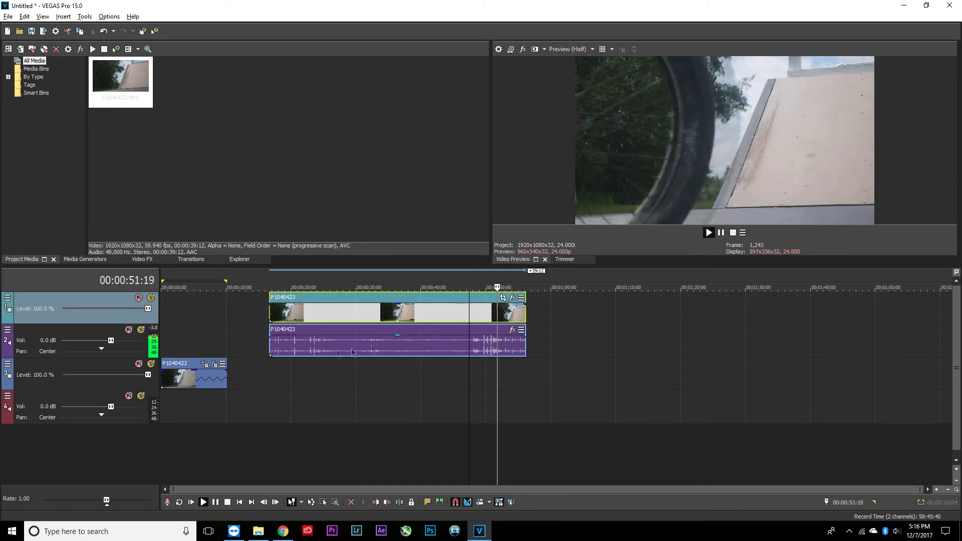
pyautogui.press('space')
# Delete the unedited comparison clips and return the playhead to the start.
pyautogui.hotkey('ctrl', 'Home')
pyautogui.moveTo(280, 321); pyautogui.dragTo(282, 322)
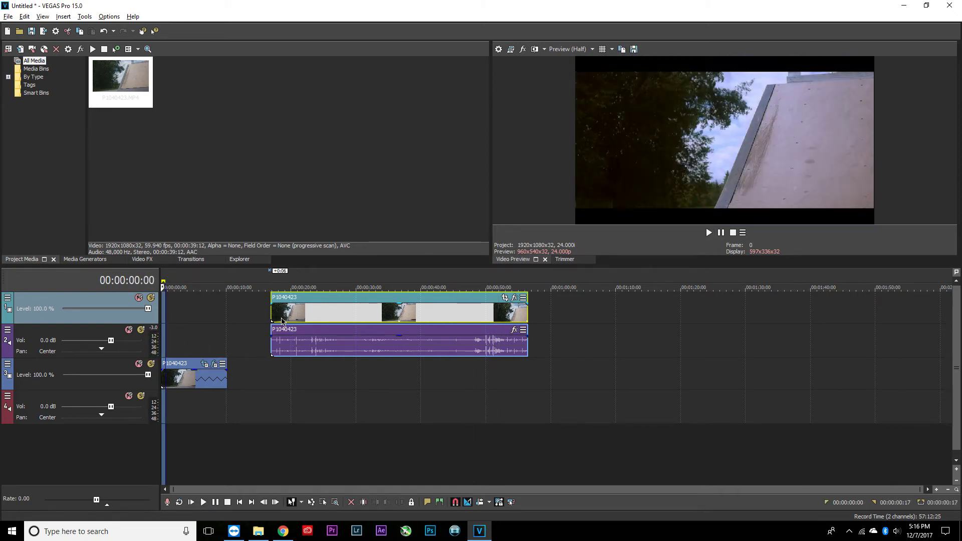
pyautogui.click(282, 321)
pyautogui.press('Delete')
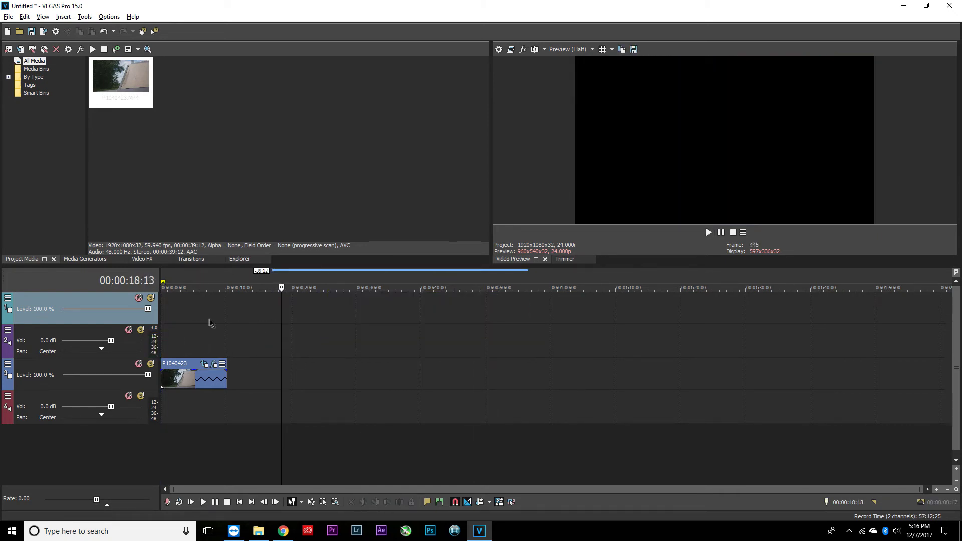
pyautogui.hotkey('ctrl', 'Home')
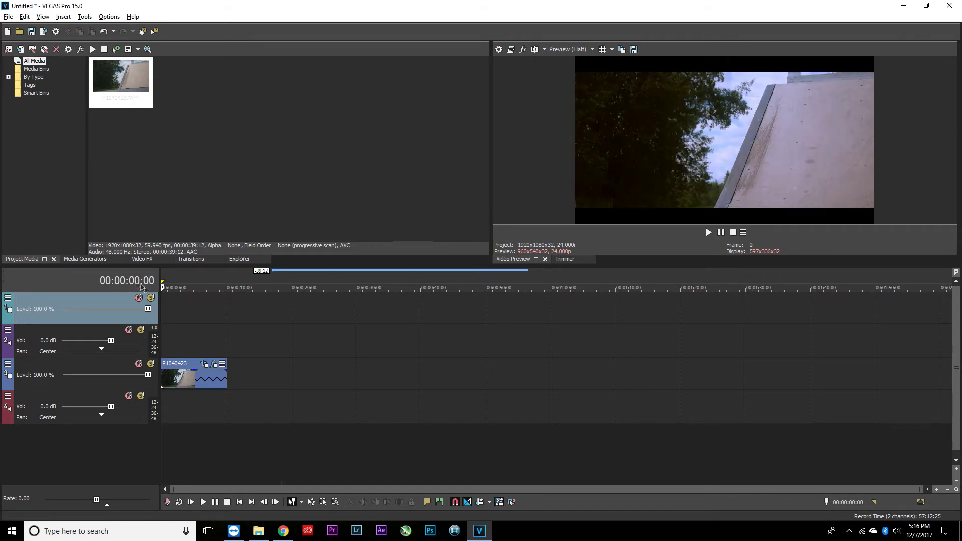